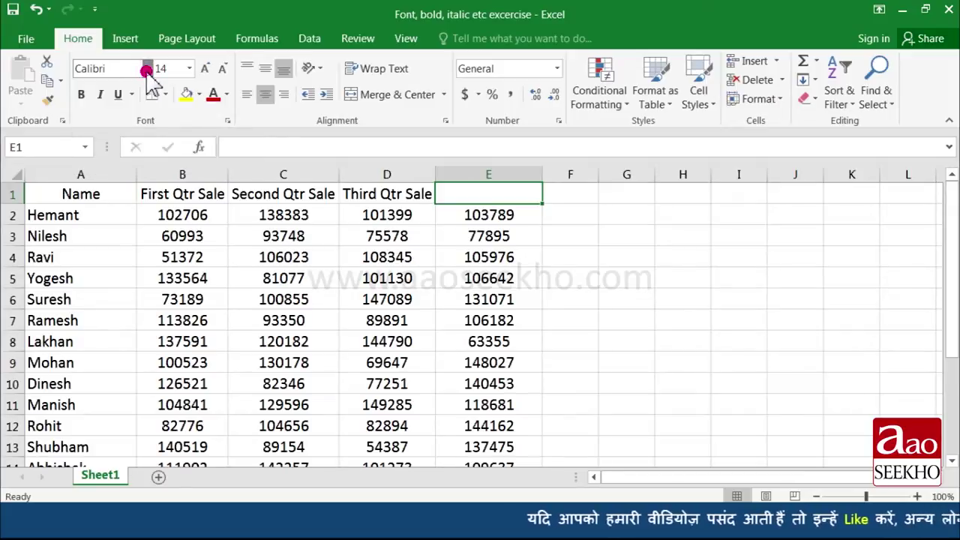
# After glancing through the font list, enter 'Fourth Qtr Sale' as the header in cell E1
pyautogui.click(147, 69)
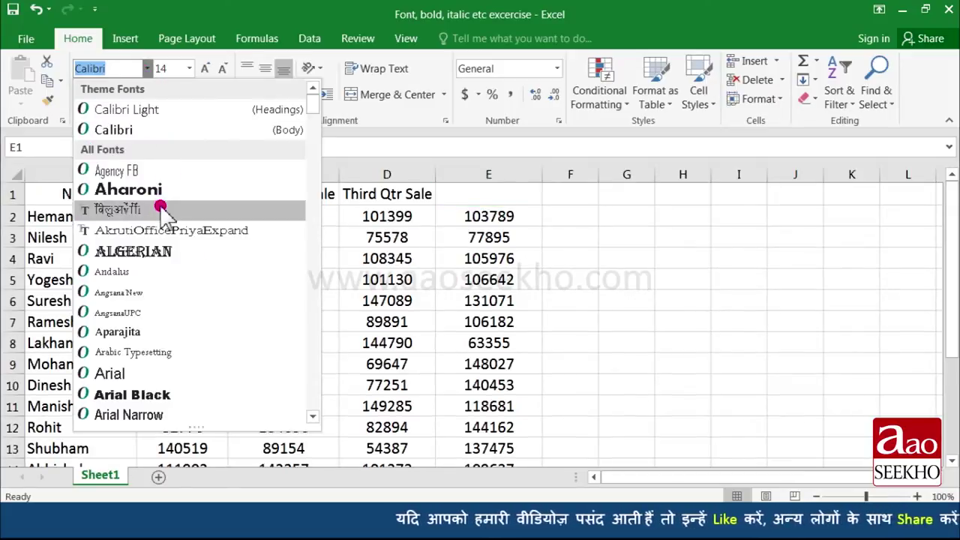
pyautogui.scroll(-2, 188, 381)
pyautogui.press('Escape')
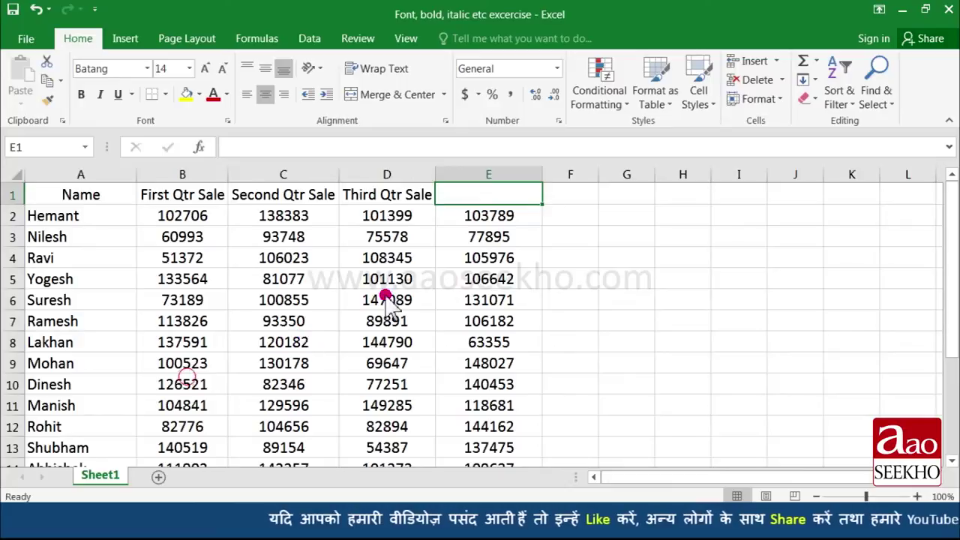
pyautogui.click(465, 198)
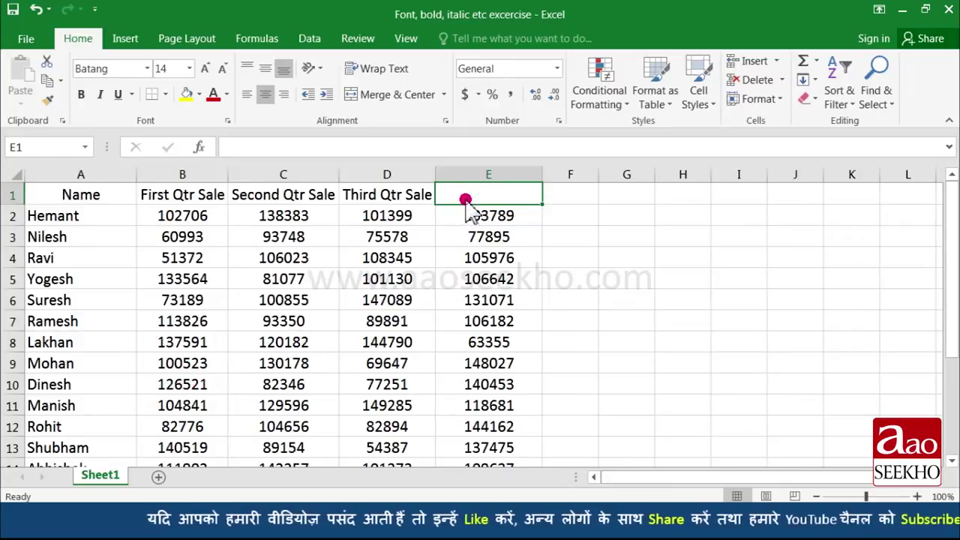
pyautogui.write('Fourth')
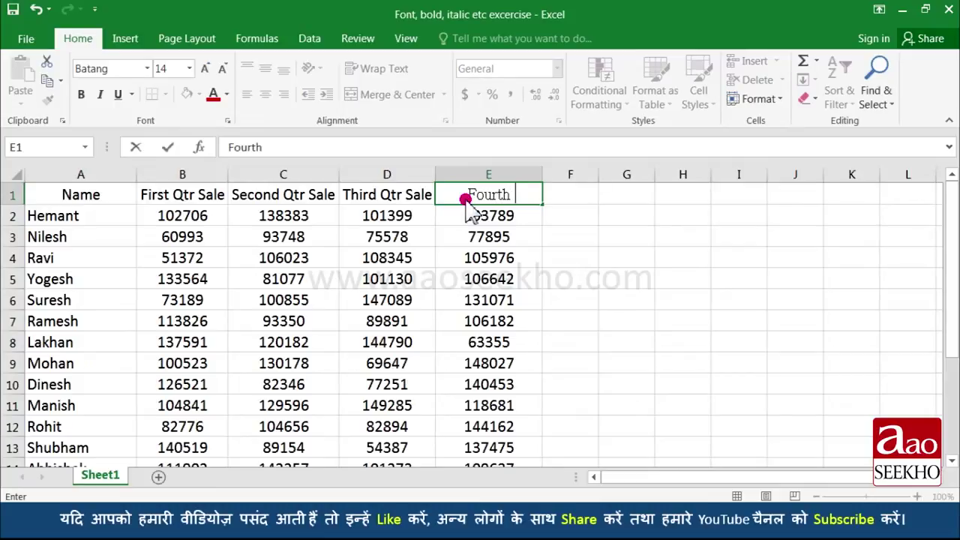
pyautogui.write(' Qtr Sale')
pyautogui.click(501, 236)
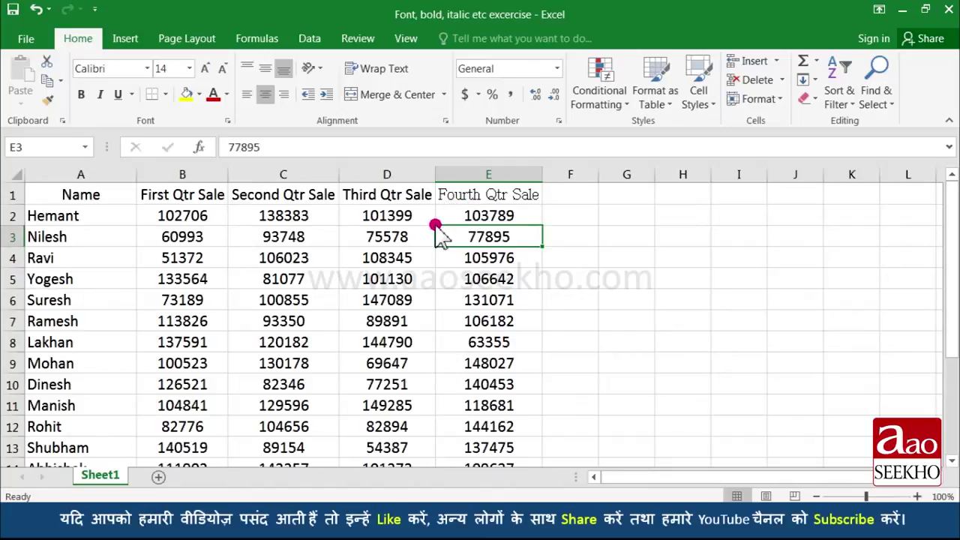
pyautogui.press('Up')
pyautogui.press('Up')
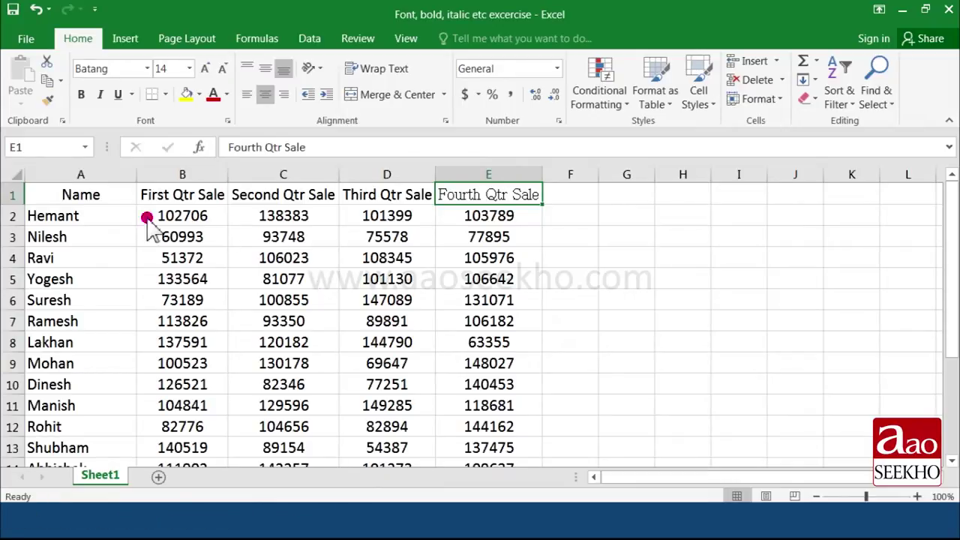
# Set the whole table A1:E14, headers and figures, in Arial Narrow
pyautogui.moveTo(115, 201)
pyautogui.mouseDown()
pyautogui.moveTo(465, 413)
pyautogui.moveTo(478, 471)
pyautogui.moveTo(475, 461)
pyautogui.mouseUp()
pyautogui.scroll(3, 247, 275)
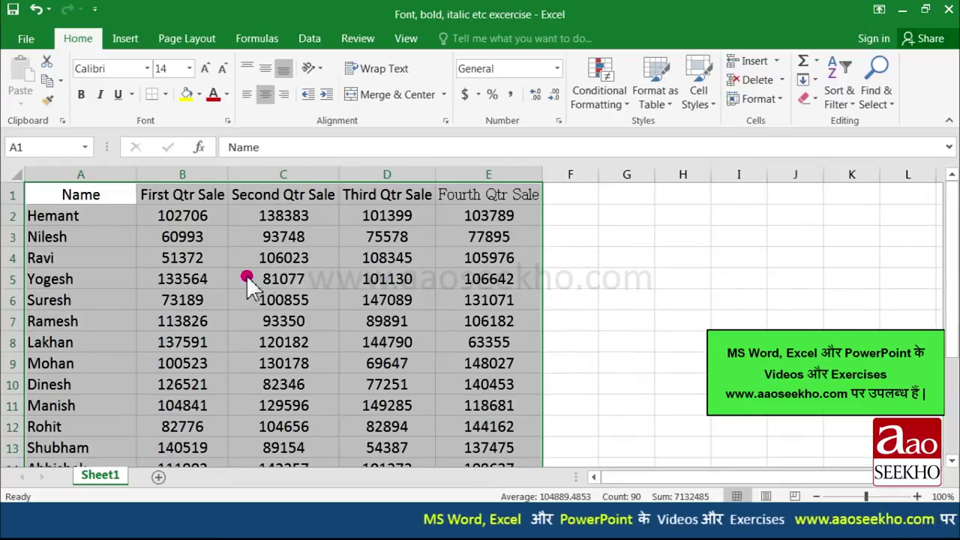
pyautogui.click(146, 69)
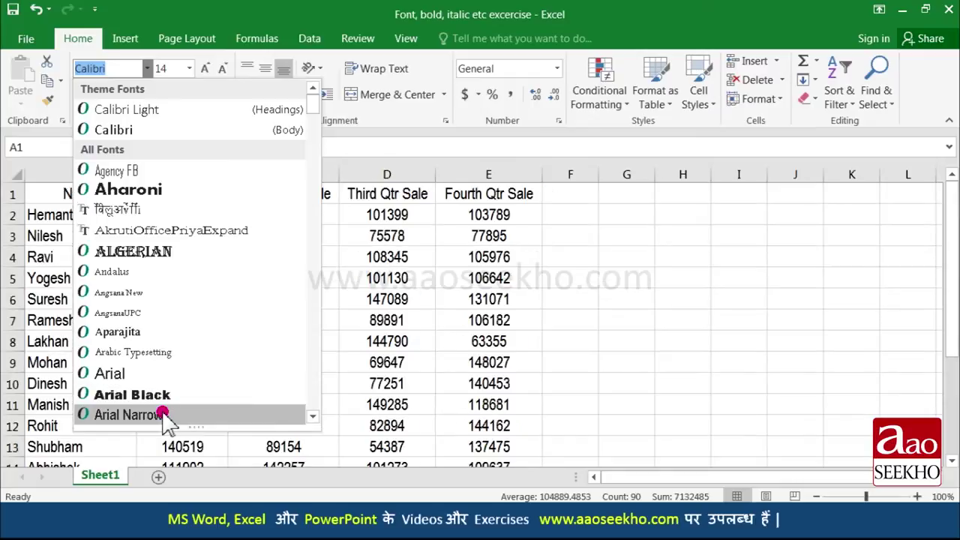
pyautogui.scroll(-2, 161, 415)
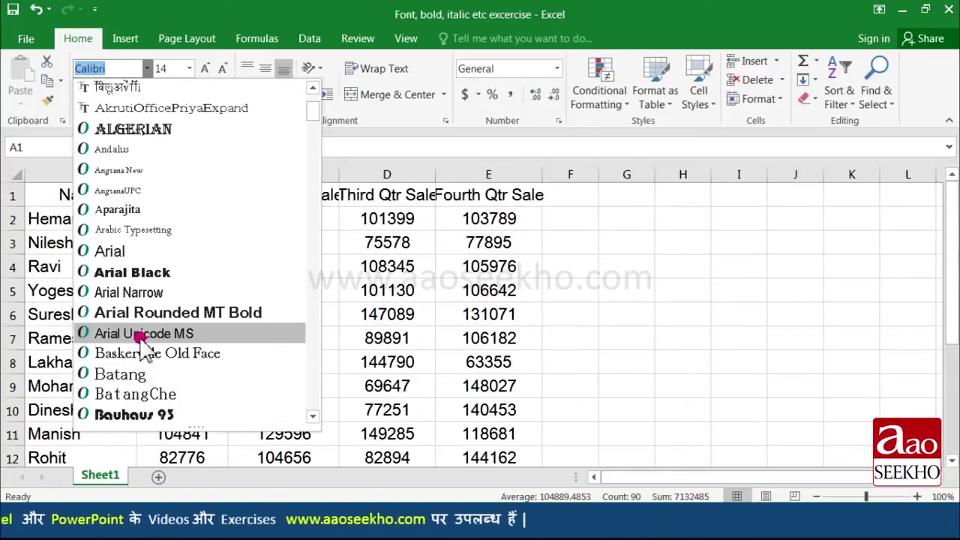
pyautogui.scroll(-1, 148, 356)
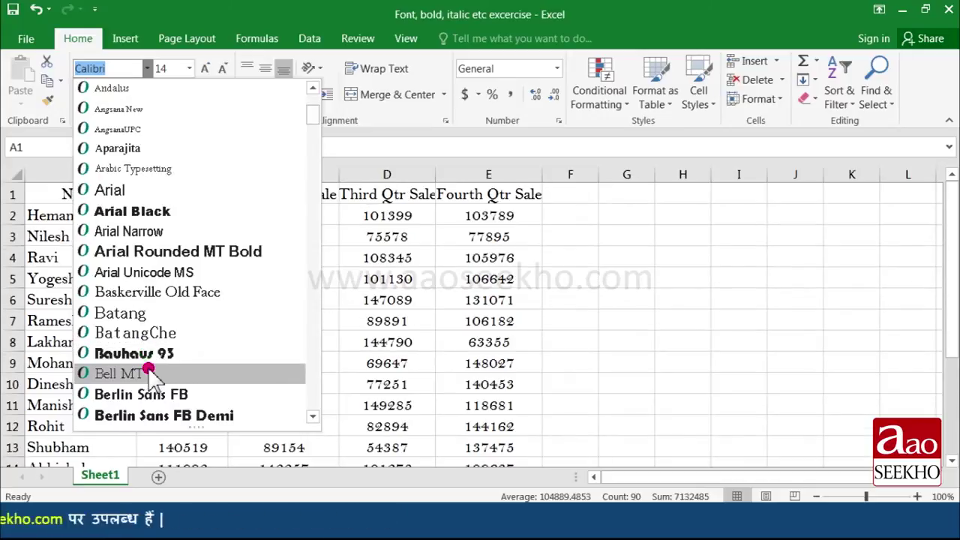
pyautogui.scroll(3, 139, 370)
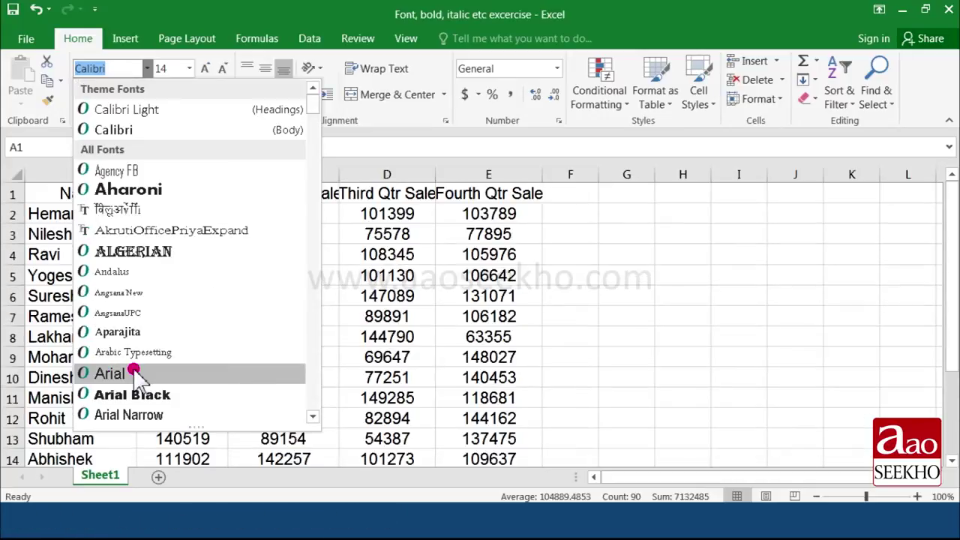
pyautogui.click(143, 414)
pyautogui.click(132, 300)
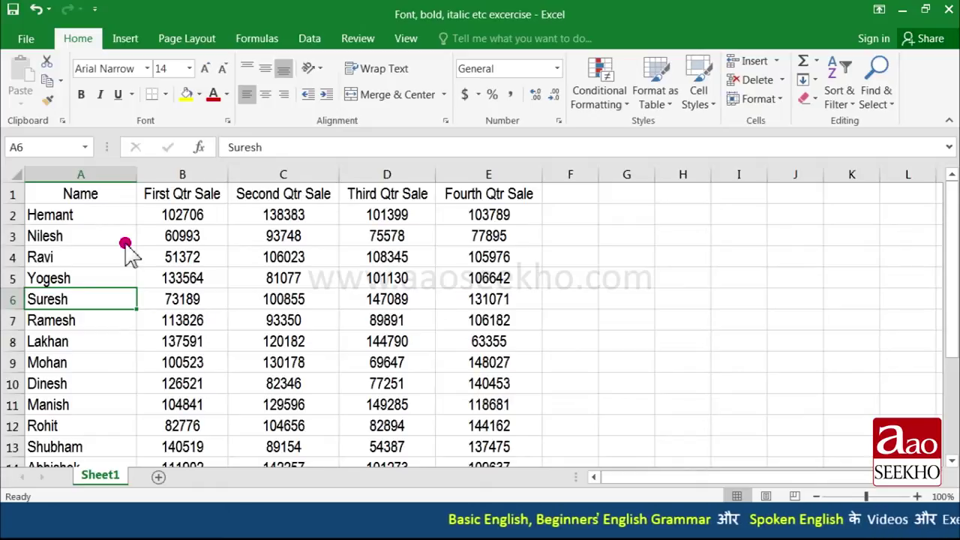
pyautogui.moveTo(83, 193); pyautogui.dragTo(450, 195)
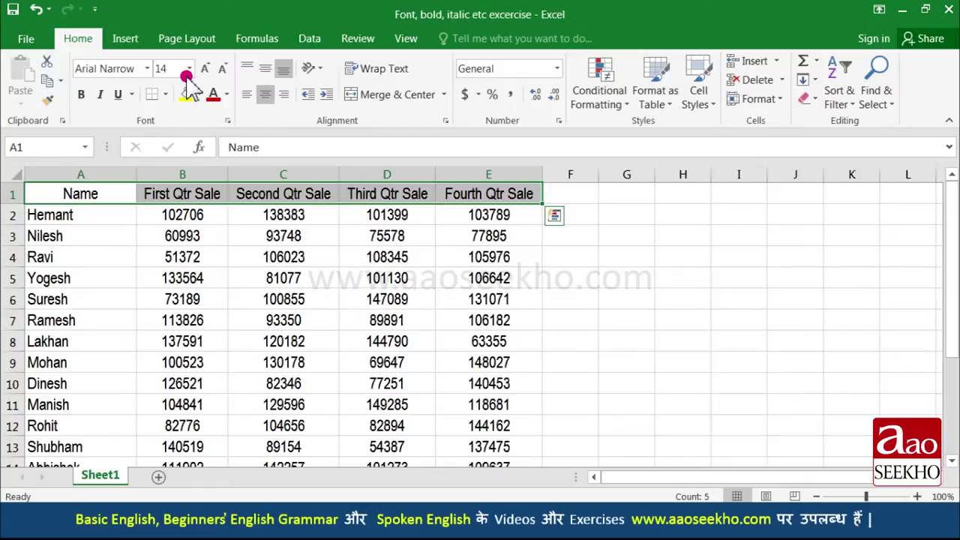
pyautogui.click(190, 69)
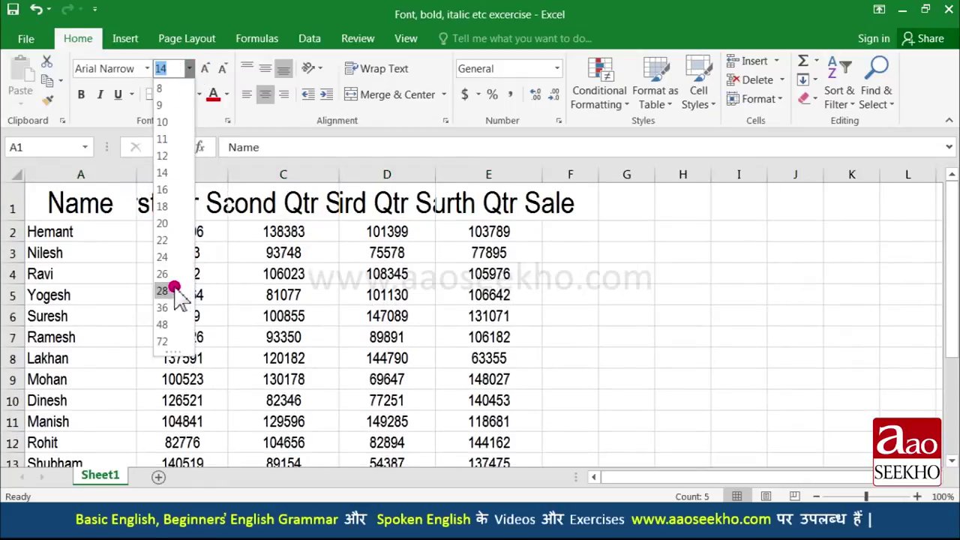
pyautogui.click(164, 172)
pyautogui.click(172, 214)
pyautogui.moveTo(104, 195); pyautogui.dragTo(463, 193)
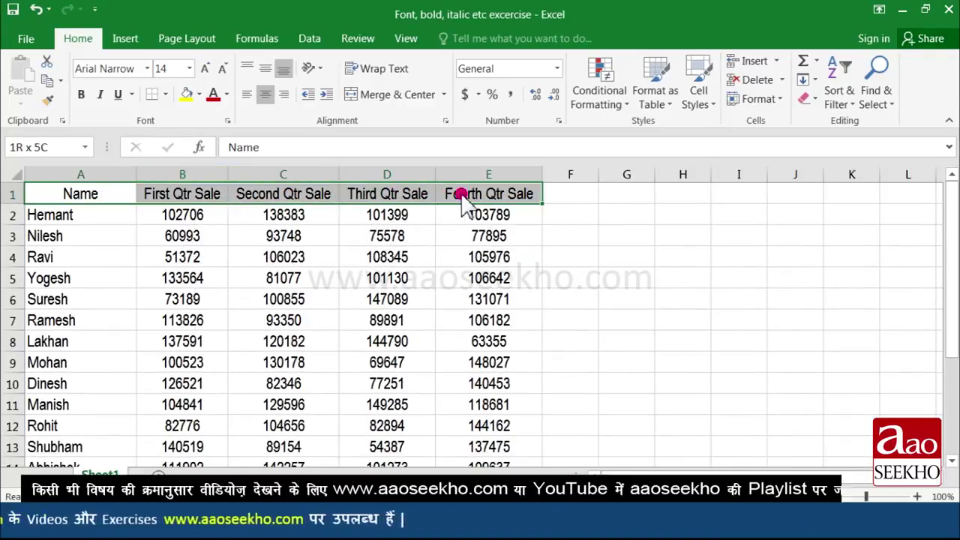
pyautogui.click(206, 71)
pyautogui.click(207, 71)
pyautogui.click(206, 71)
pyautogui.click(205, 72)
pyautogui.click(219, 72)
pyautogui.click(220, 71)
pyautogui.click(220, 71)
pyautogui.click(220, 71)
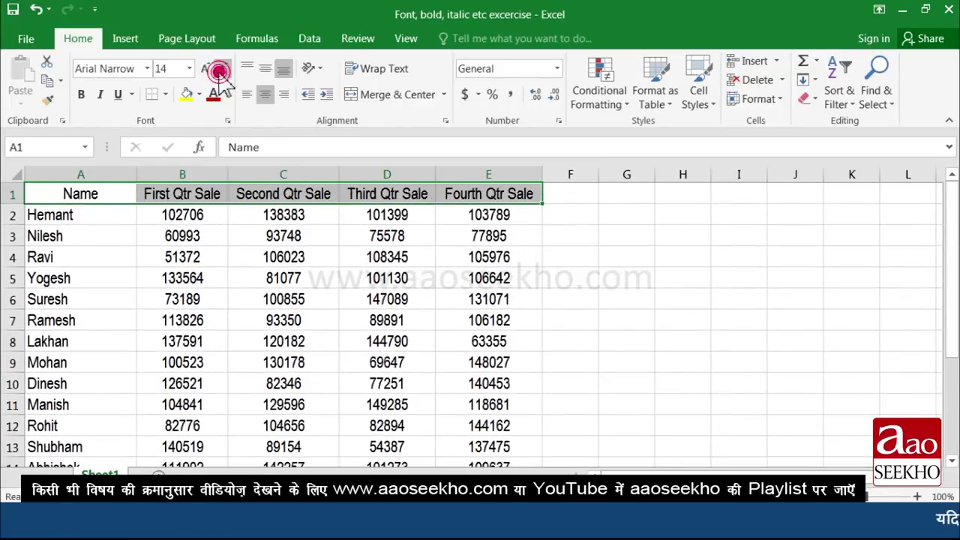
pyautogui.click(180, 214)
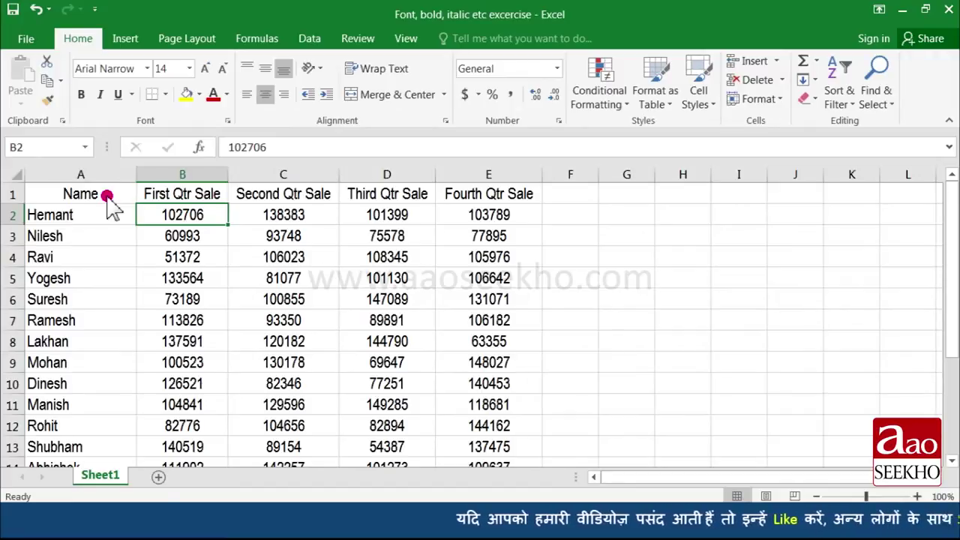
pyautogui.click(107, 195)
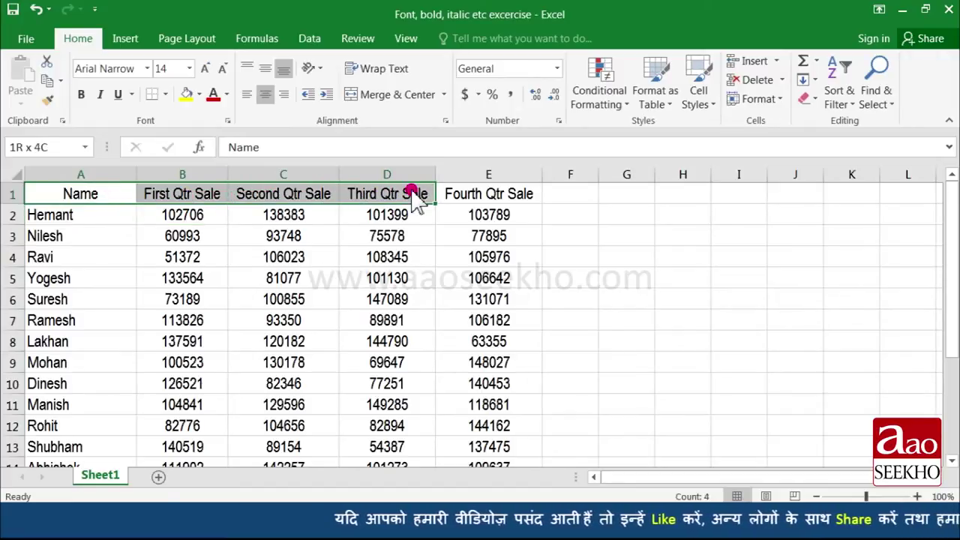
pyautogui.moveTo(107, 195); pyautogui.dragTo(460, 193)
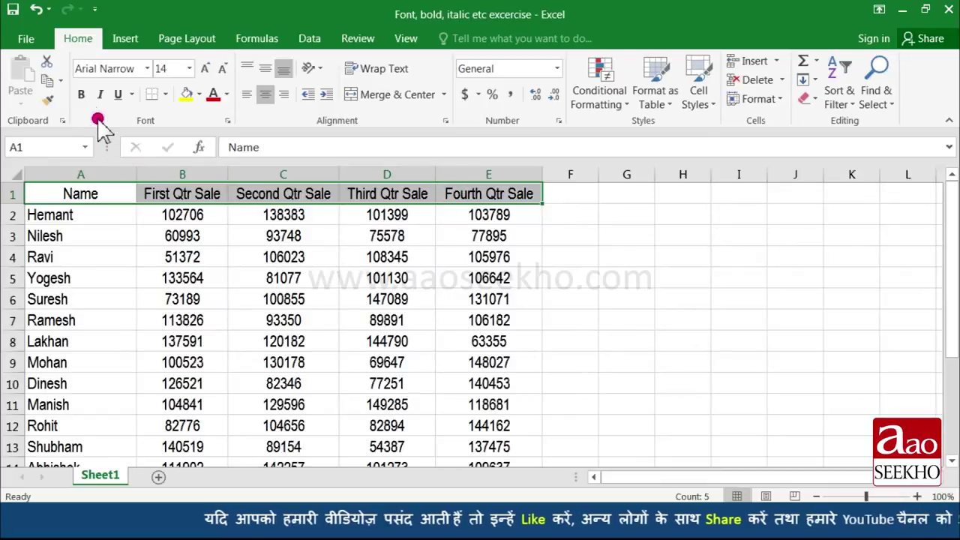
pyautogui.click(81, 95)
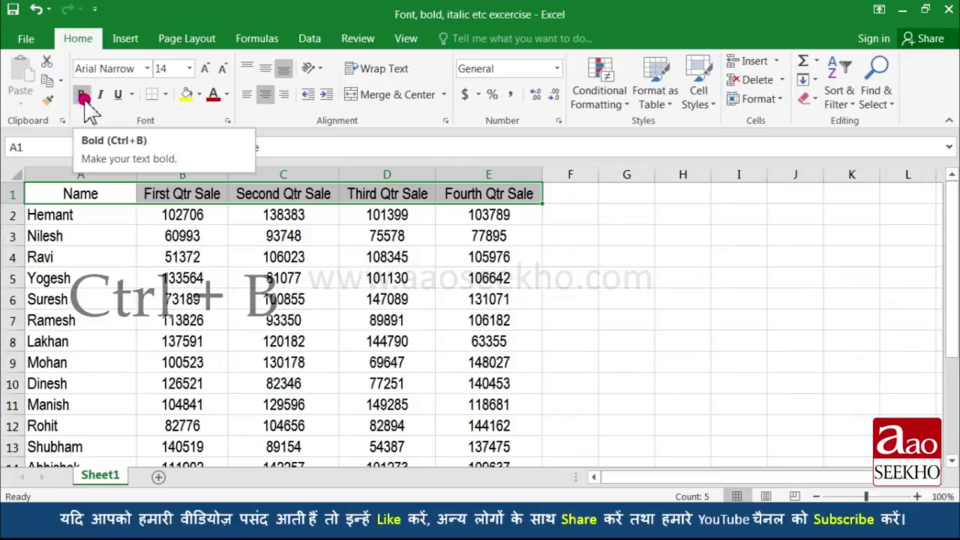
pyautogui.click(83, 96)
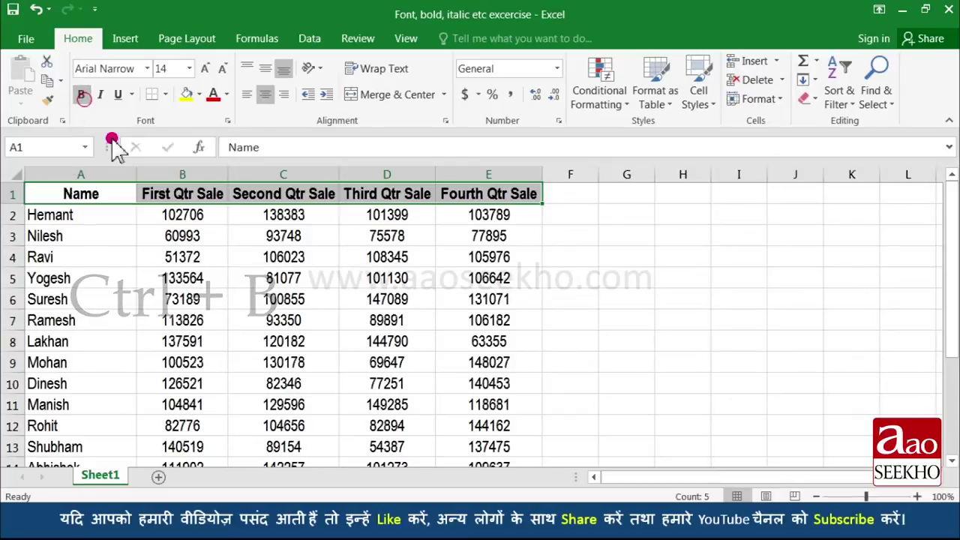
pyautogui.click(128, 218)
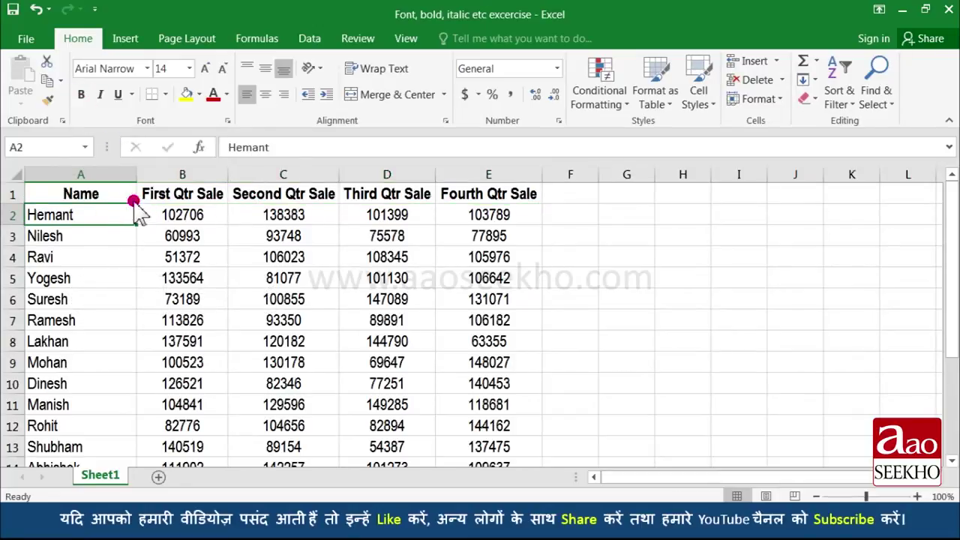
pyautogui.moveTo(112, 195); pyautogui.dragTo(471, 195)
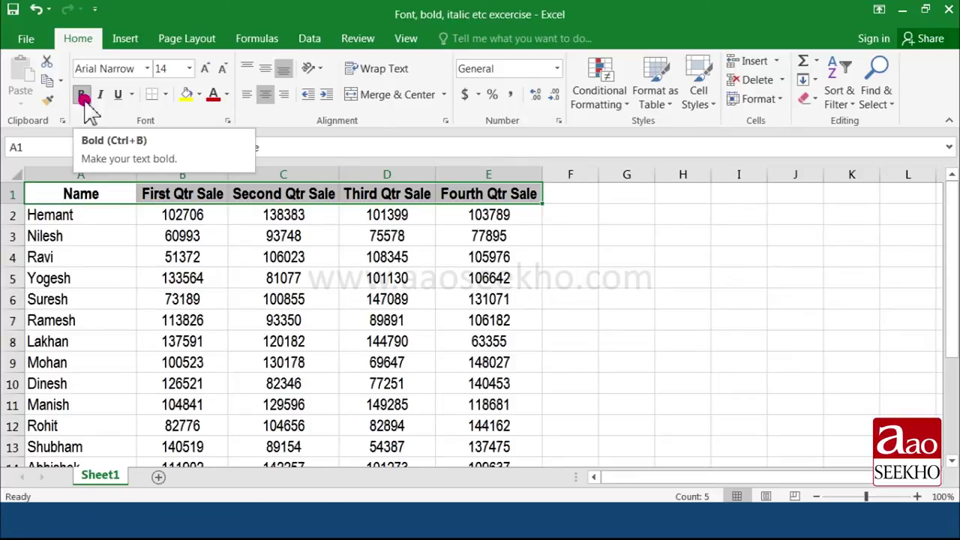
pyautogui.click(83, 96)
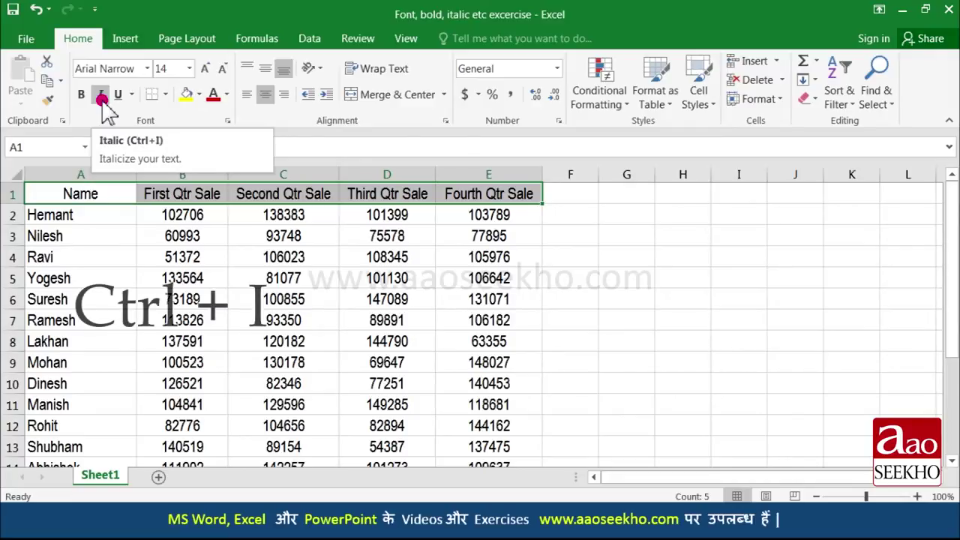
pyautogui.click(102, 98)
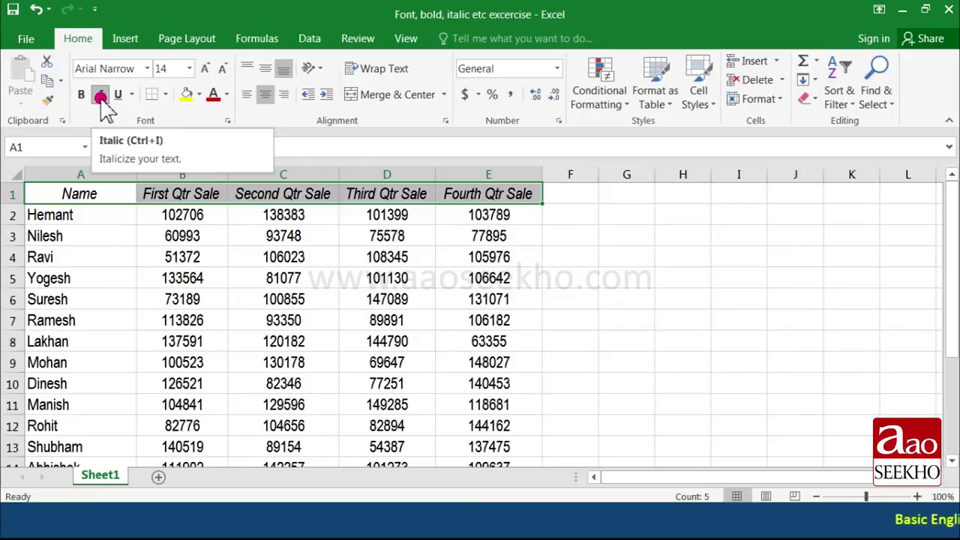
pyautogui.hotkey('ctrl', 'i')
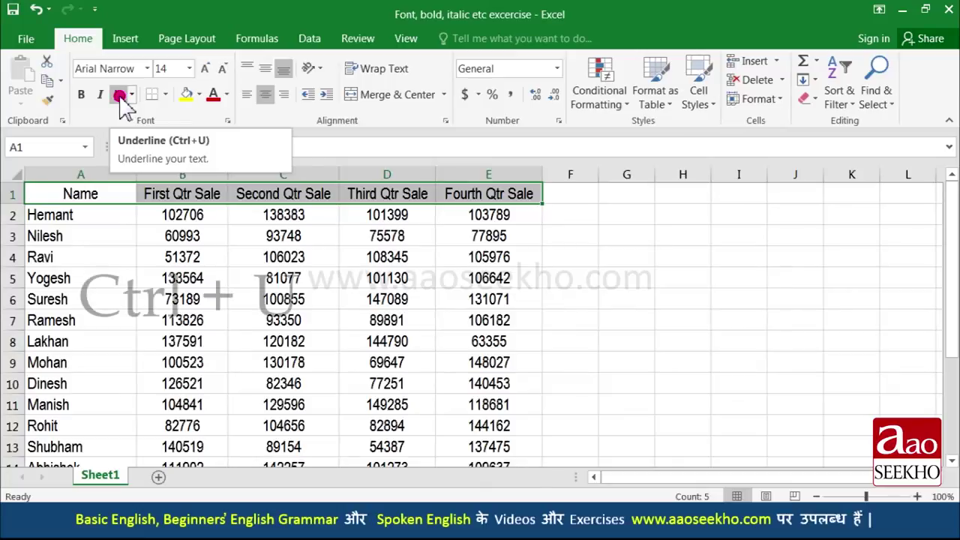
# Give the A1:E1 headers, Name through Fourth Qtr Sale, a Double Underline
pyautogui.click(120, 95)
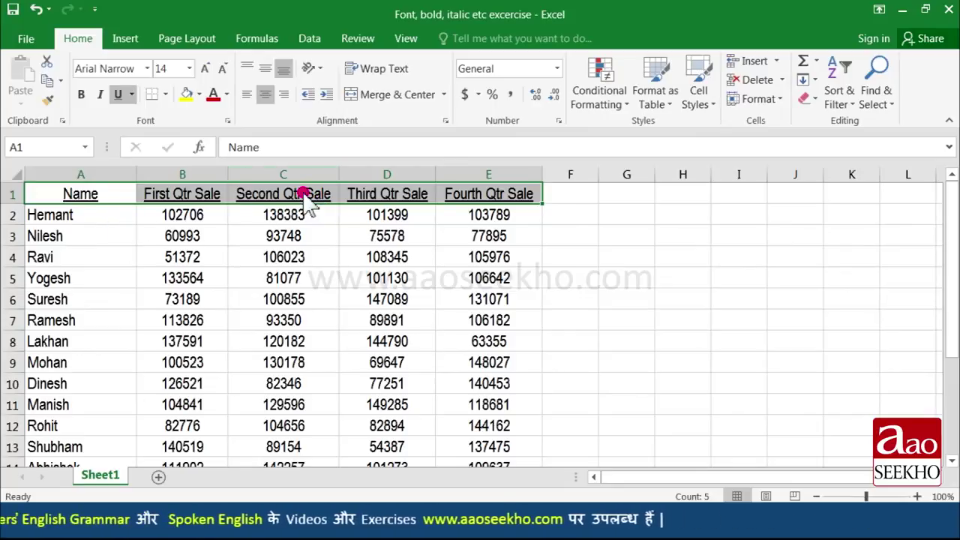
pyautogui.click(135, 96)
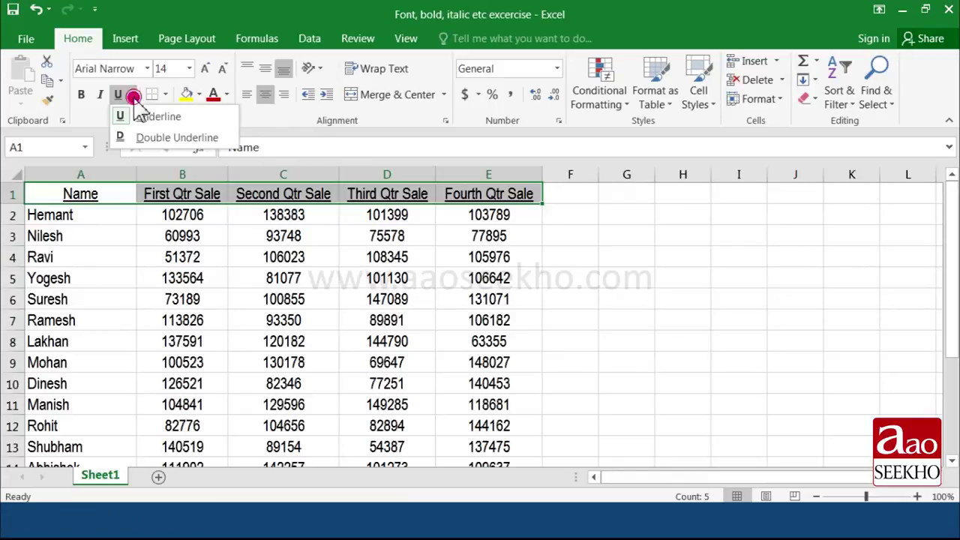
pyautogui.click(160, 140)
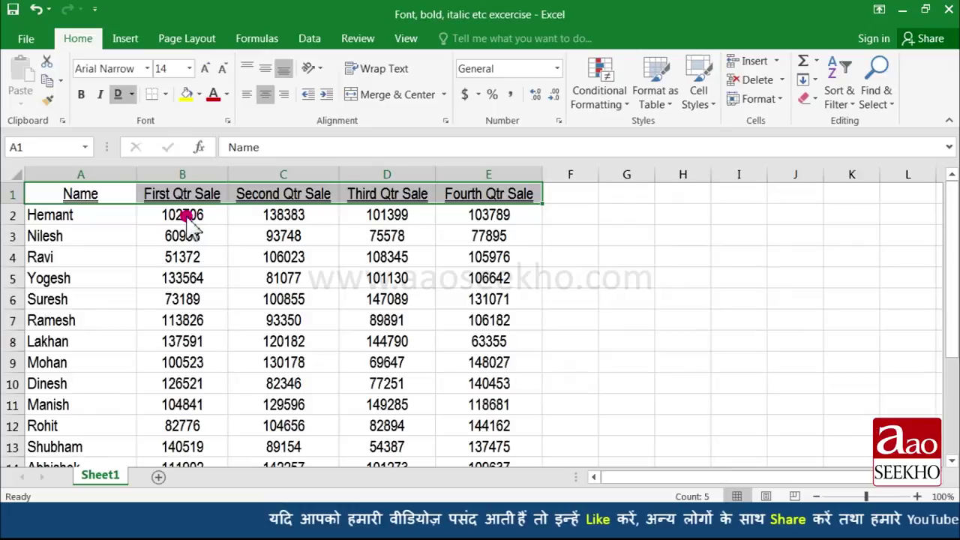
# Remove the double underline from the Name through Fourth Qtr Sale headers
pyautogui.click(119, 95)
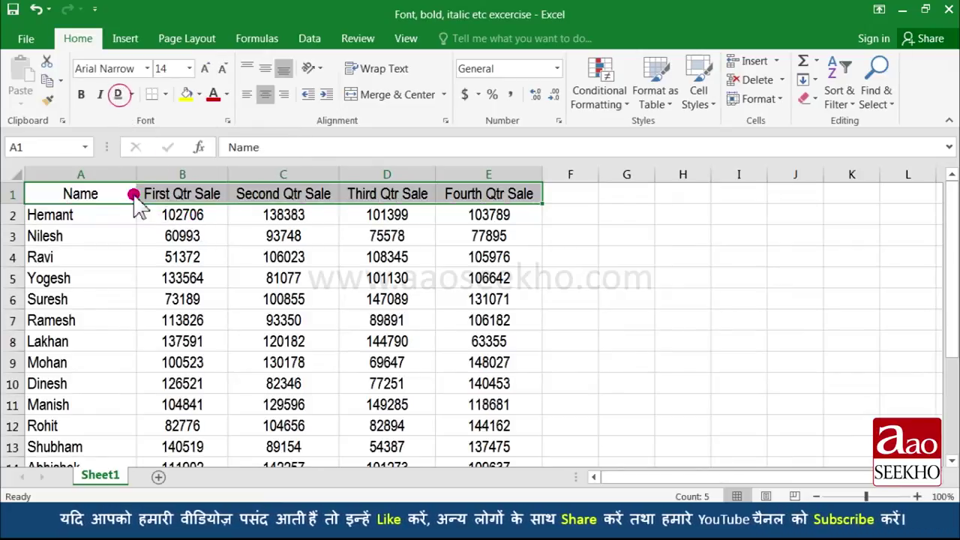